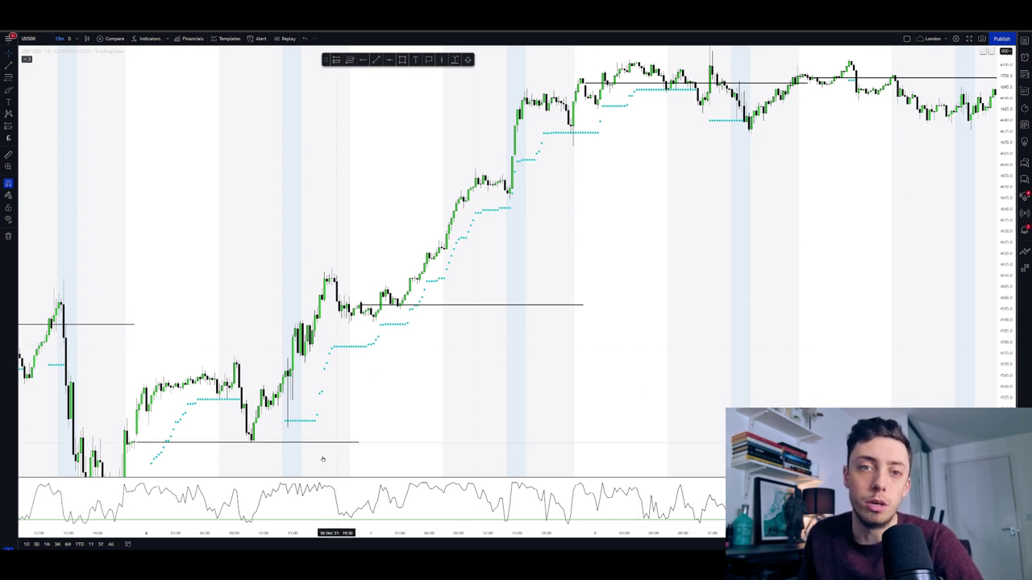
Step: Review the %R indicator's input and style settings, marking the %R line and the Lower Band at -90, and close them
{"action": "double_click", "coordinate": [197, 488]}
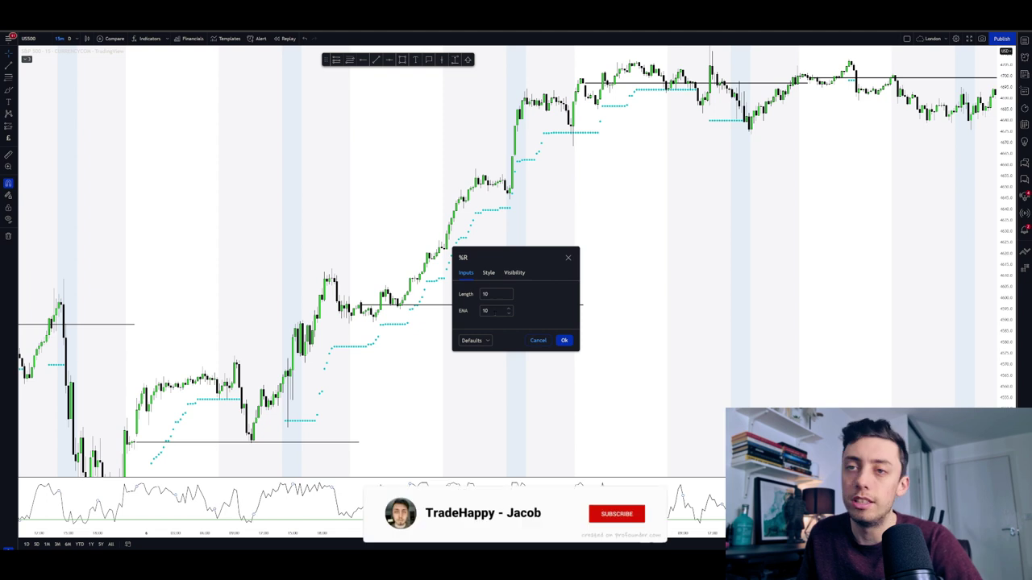
{"action": "left_click", "coordinate": [488, 278]}
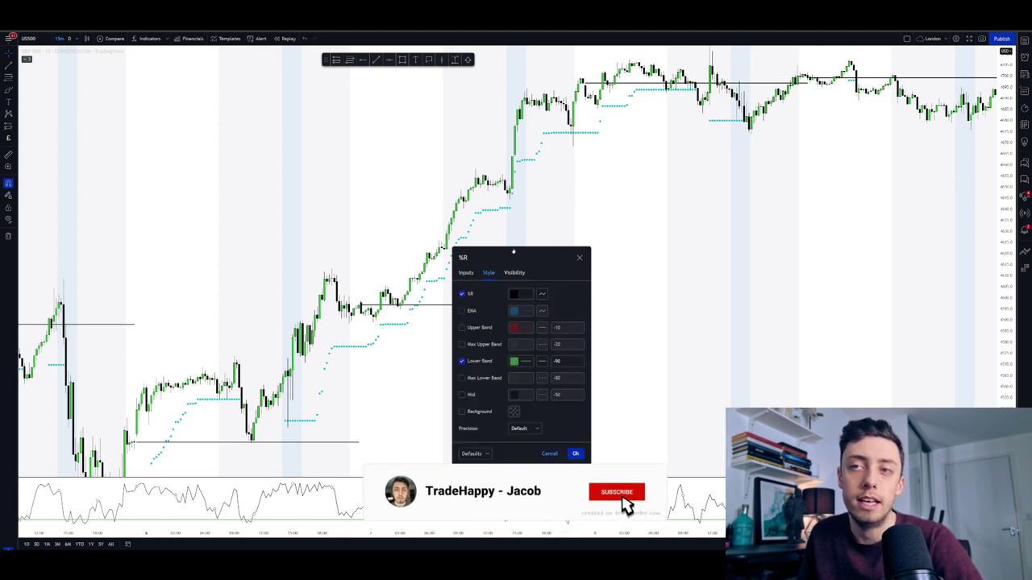
{"action": "left_click_drag", "start_coordinate": [510, 265], "coordinate": [654, 167]}
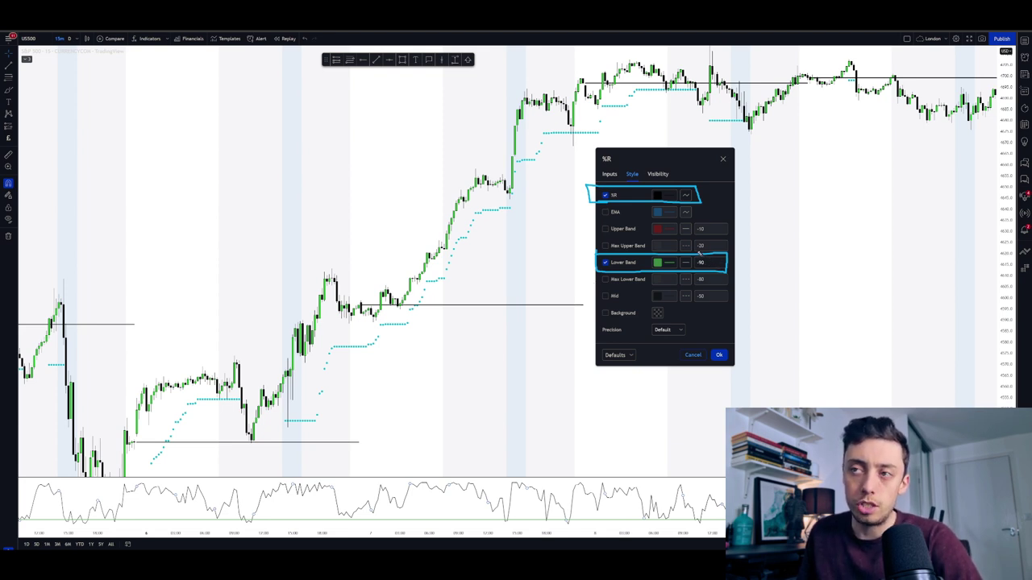
{"action": "mouse_move", "coordinate": [695, 253]}
{"action": "left_mouse_down"}
{"action": "mouse_move", "coordinate": [695, 268]}
{"action": "mouse_move", "coordinate": [726, 266]}
{"action": "mouse_move", "coordinate": [694, 255]}
{"action": "left_mouse_up"}
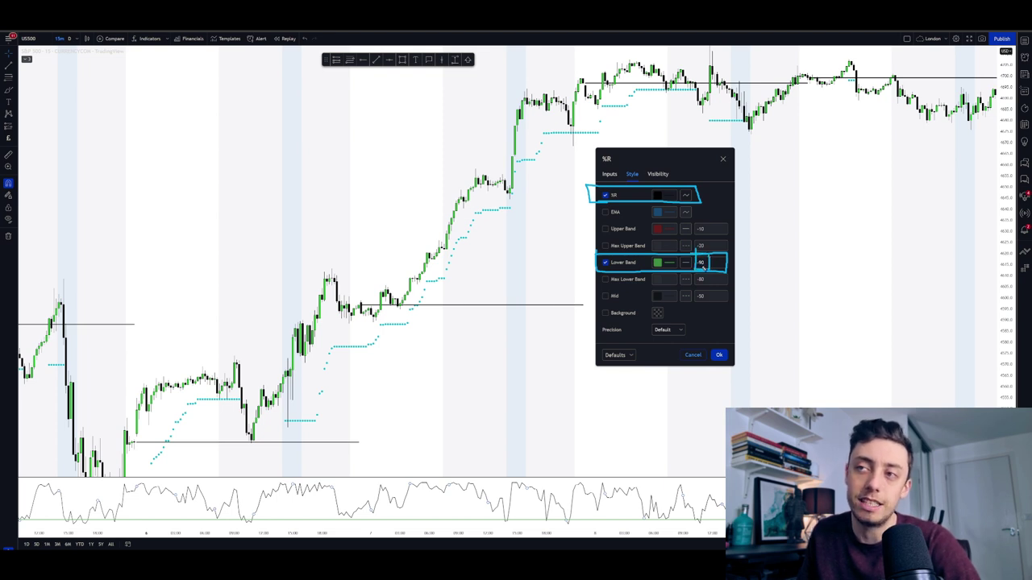
{"action": "left_click_drag", "start_coordinate": [611, 268], "coordinate": [633, 270]}
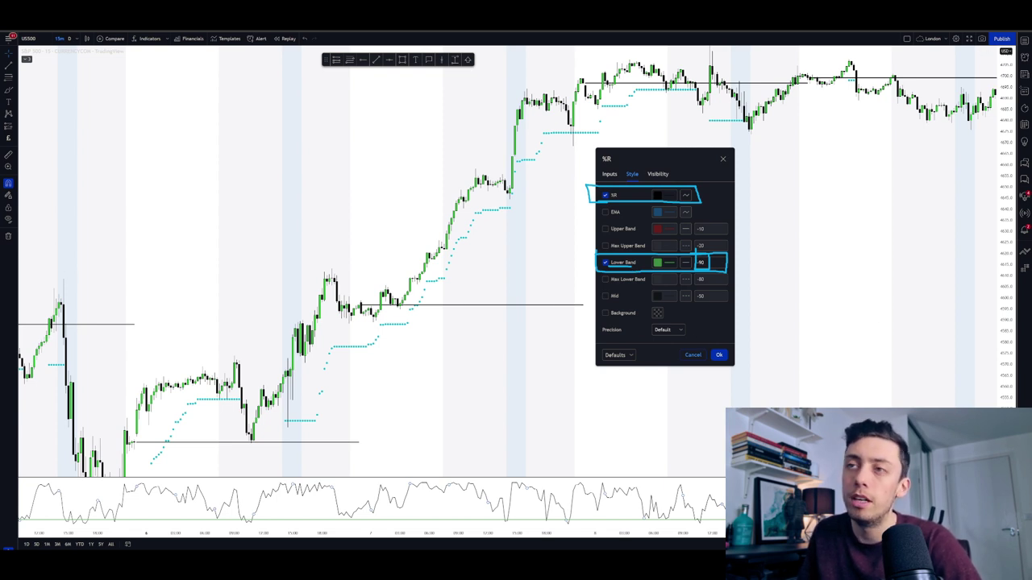
{"action": "key", "text": "Escape"}
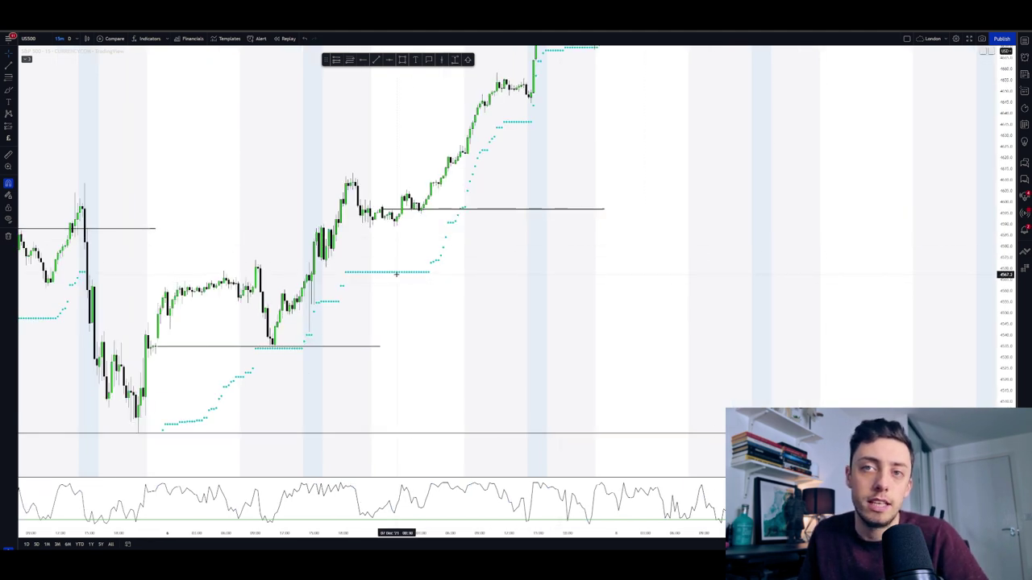
Step: Review the Supertrend indicator's inputs and style settings, including timeframe, ATR period, source and multiplier, and close them
{"action": "double_click", "coordinate": [397, 273]}
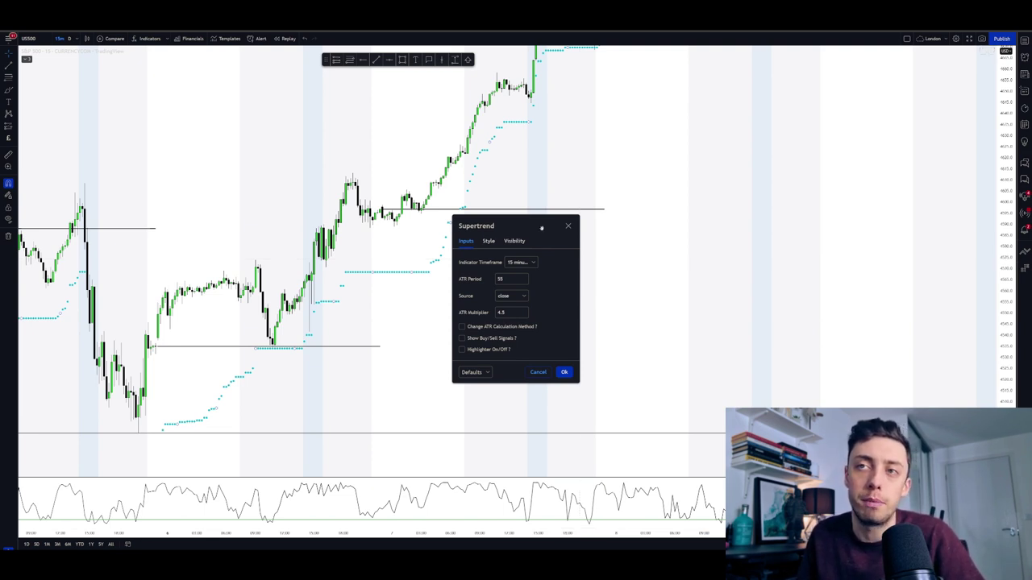
{"action": "left_click_drag", "start_coordinate": [536, 227], "coordinate": [675, 177]}
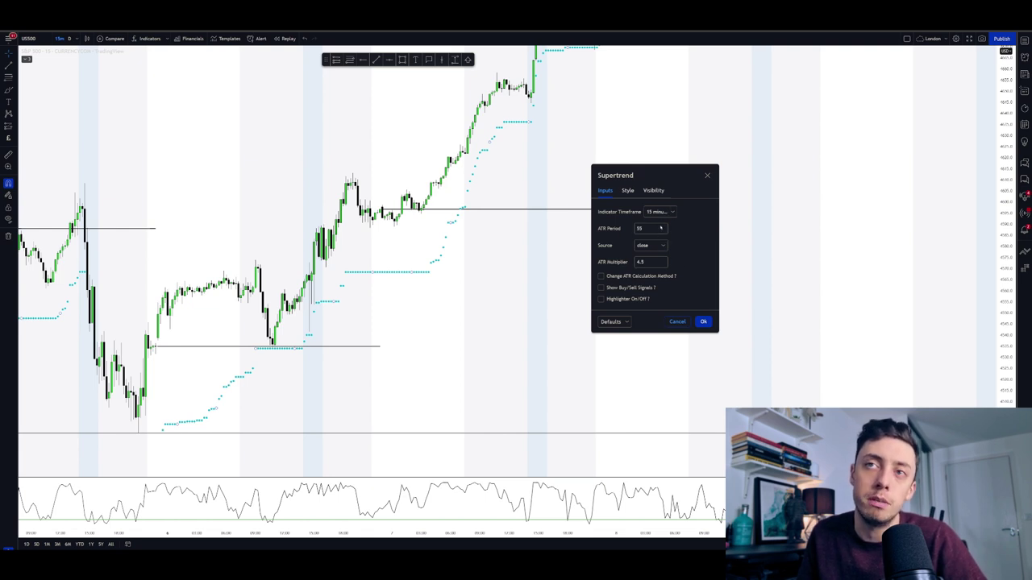
{"action": "left_click", "coordinate": [627, 191]}
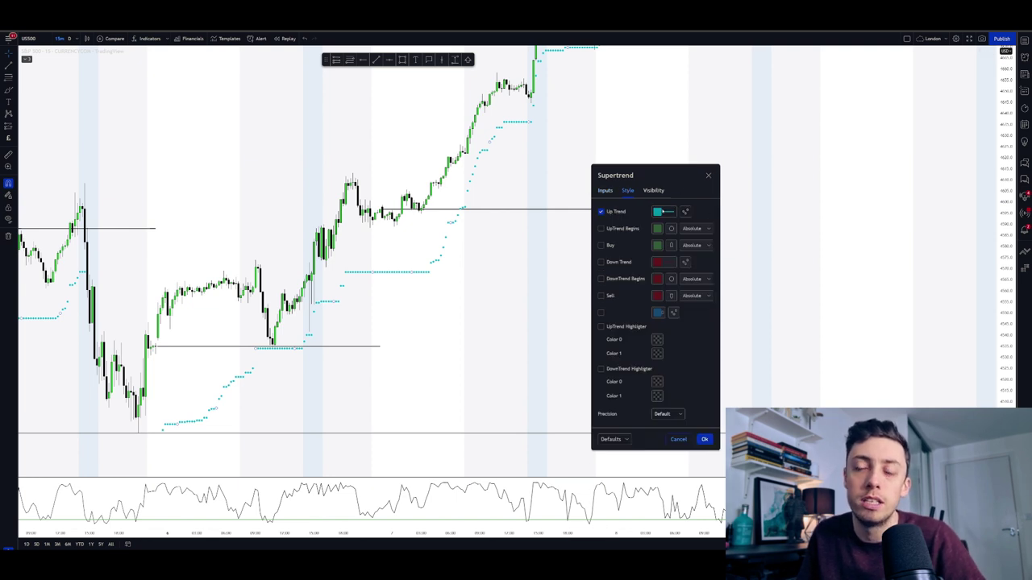
{"action": "left_click", "coordinate": [605, 191]}
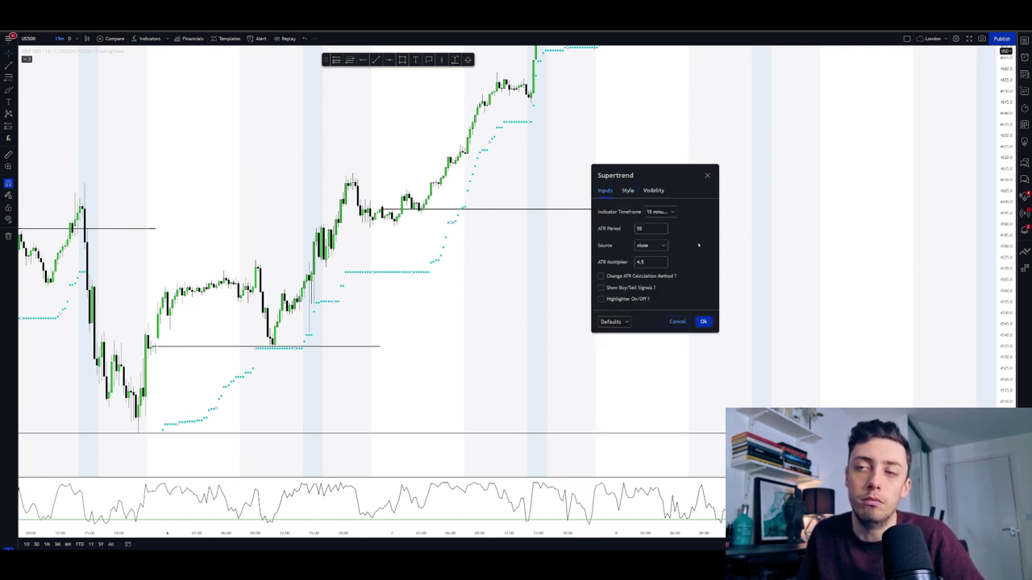
{"action": "left_click", "coordinate": [627, 191]}
{"action": "left_click", "coordinate": [605, 191]}
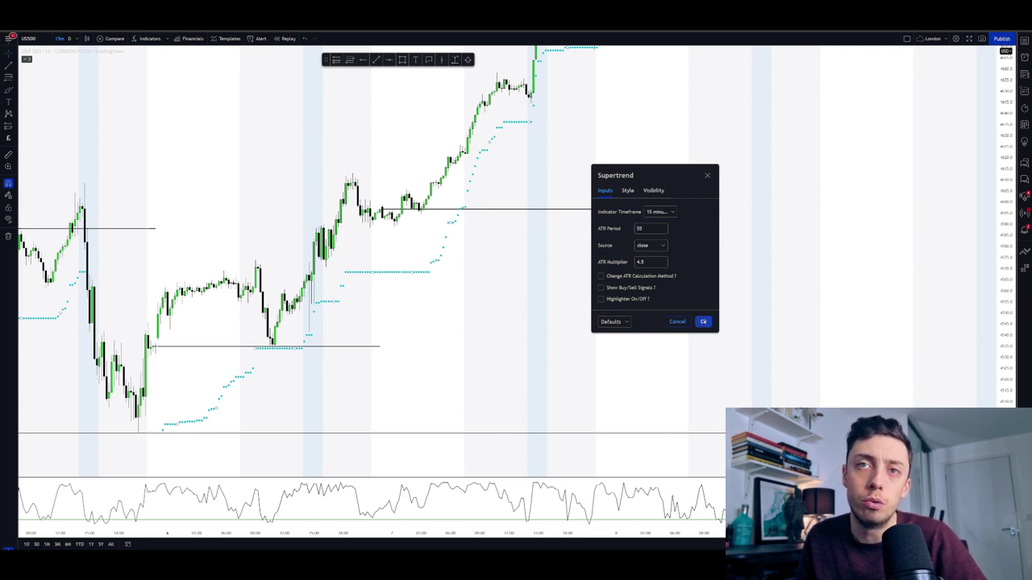
{"action": "left_click", "coordinate": [703, 322]}
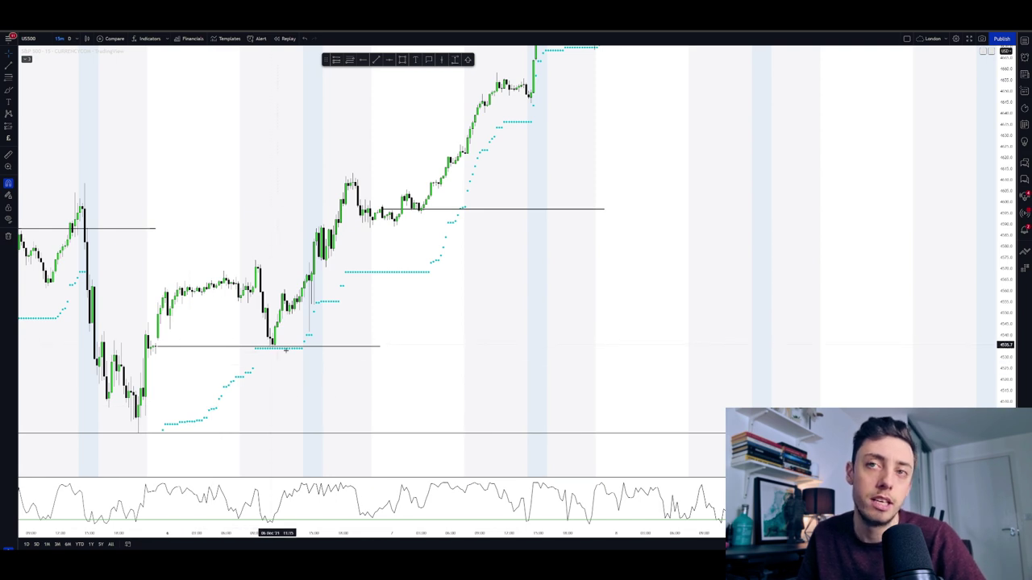
Step: Outline and hatch the sell-off where the Supertrend dots disappear, draw an arrow to where they resume, and clear the marks
{"action": "scroll", "coordinate": [295, 346], "scroll_direction": "left", "scroll_amount": 5}
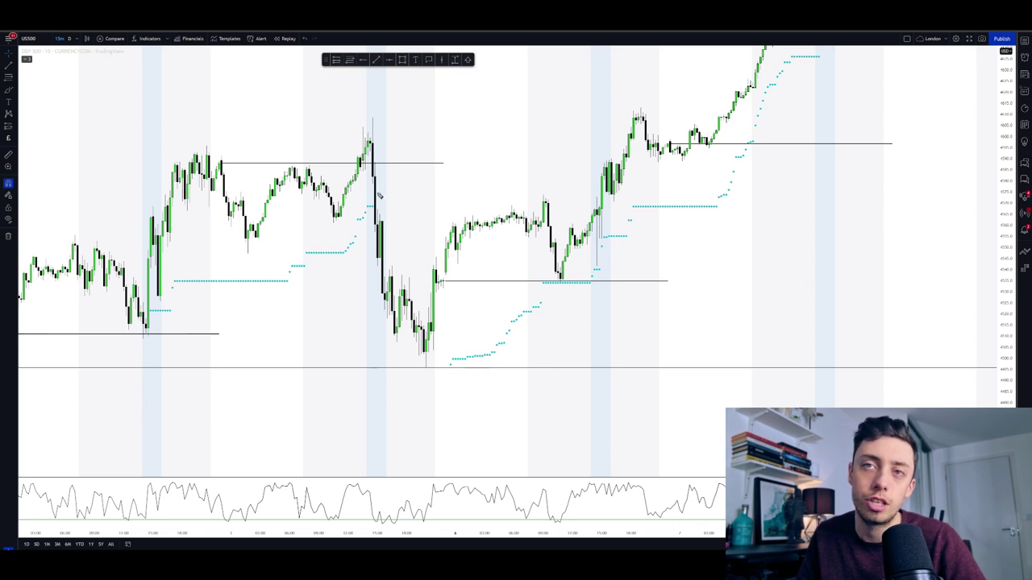
{"action": "mouse_move", "coordinate": [378, 195]}
{"action": "left_mouse_down"}
{"action": "mouse_move", "coordinate": [364, 333]}
{"action": "mouse_move", "coordinate": [452, 376]}
{"action": "mouse_move", "coordinate": [439, 292]}
{"action": "mouse_move", "coordinate": [379, 196]}
{"action": "left_mouse_up"}
{"action": "mouse_move", "coordinate": [366, 231]}
{"action": "left_mouse_down"}
{"action": "mouse_move", "coordinate": [387, 230]}
{"action": "mouse_move", "coordinate": [393, 351]}
{"action": "mouse_move", "coordinate": [418, 358]}
{"action": "left_mouse_up"}
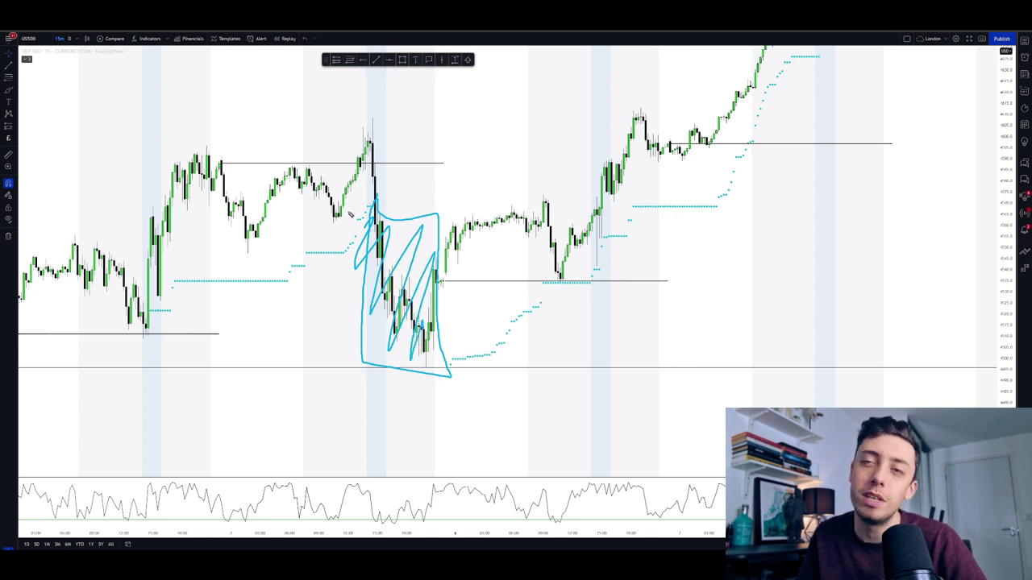
{"action": "left_click_drag", "start_coordinate": [462, 311], "coordinate": [462, 342]}
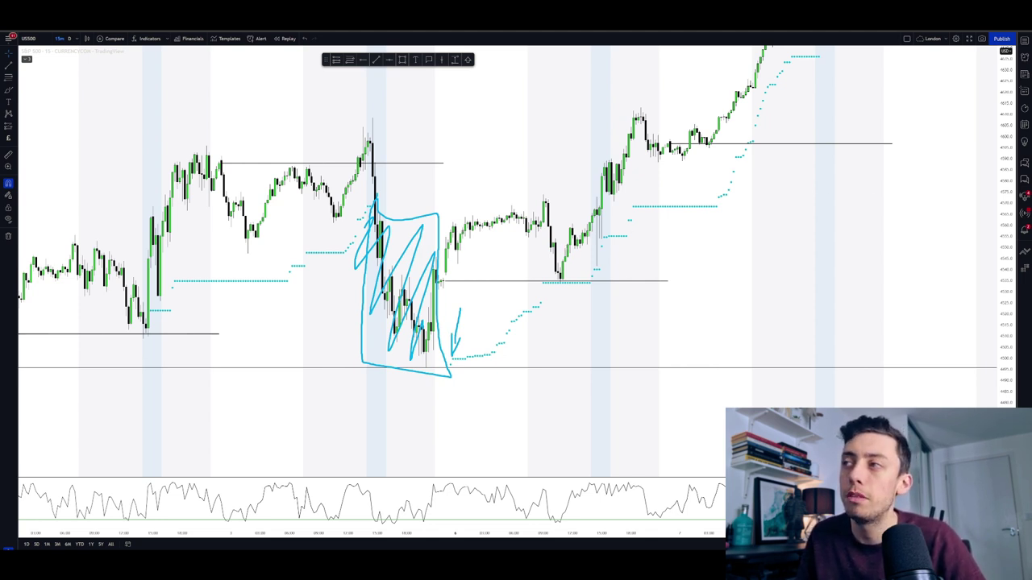
{"action": "key", "text": "ctrl+alt+h"}
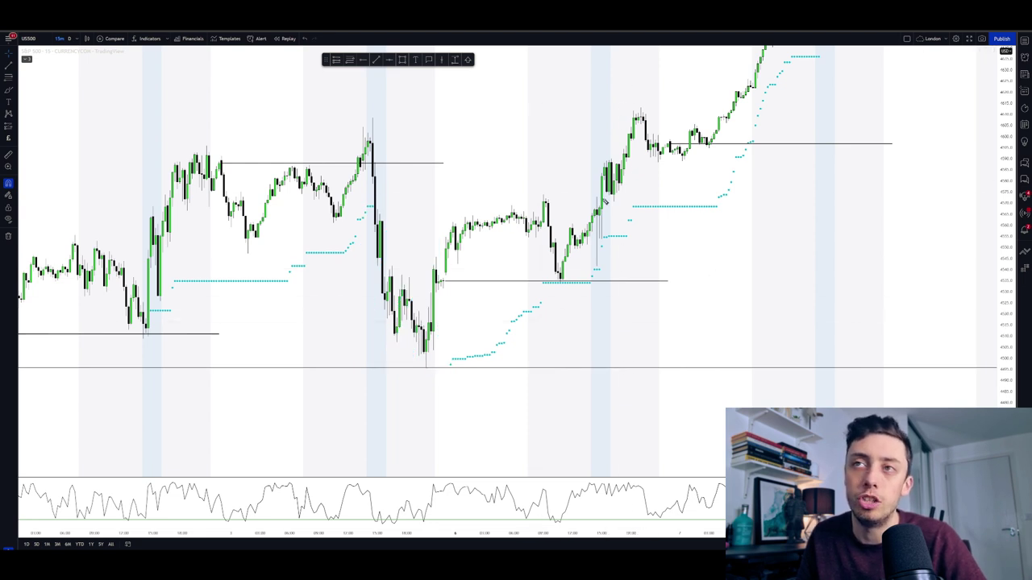
Step: Sketch brackets over the 6 December shaded session and its blue band, scribble over the earlier unshaded hours, and clear the marks
{"action": "mouse_move", "coordinate": [530, 69]}
{"action": "left_mouse_down"}
{"action": "mouse_move", "coordinate": [530, 103]}
{"action": "mouse_move", "coordinate": [662, 84]}
{"action": "mouse_move", "coordinate": [658, 100]}
{"action": "left_mouse_up"}
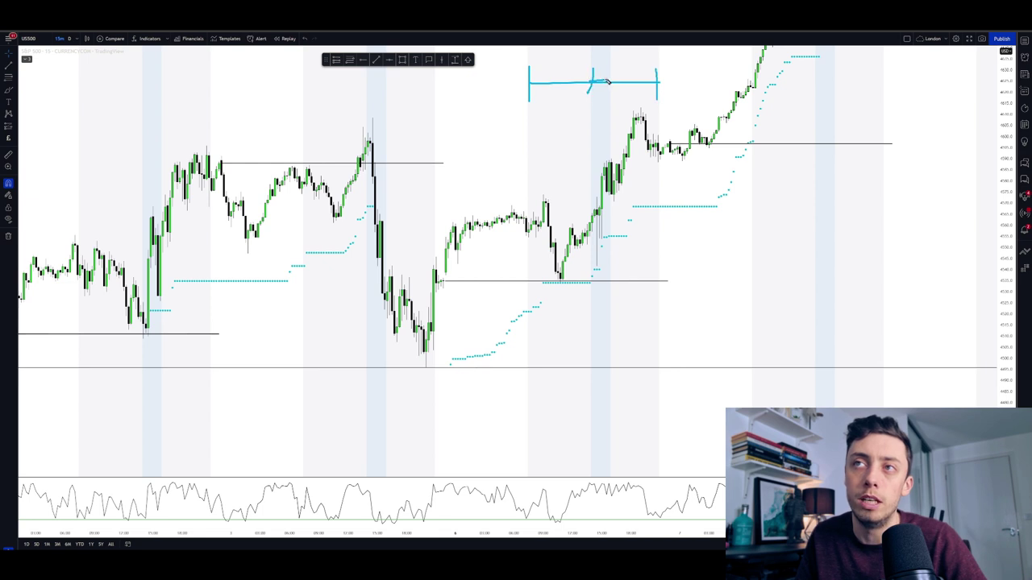
{"action": "left_click_drag", "start_coordinate": [611, 70], "coordinate": [611, 97]}
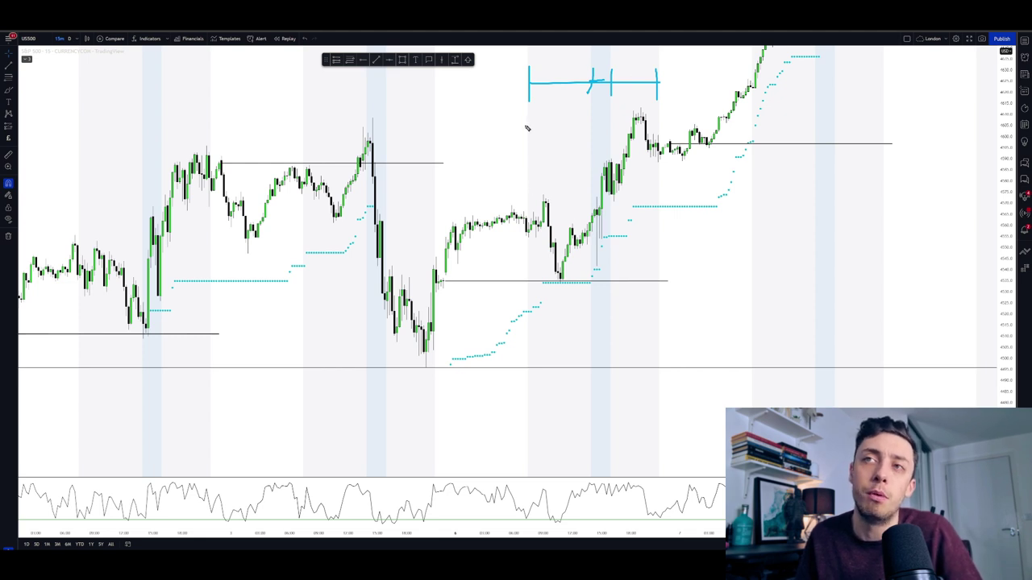
{"action": "left_click_drag", "start_coordinate": [527, 123], "coordinate": [529, 184]}
{"action": "left_click_drag", "start_coordinate": [660, 116], "coordinate": [662, 207]}
{"action": "left_click_drag", "start_coordinate": [532, 160], "coordinate": [627, 162]}
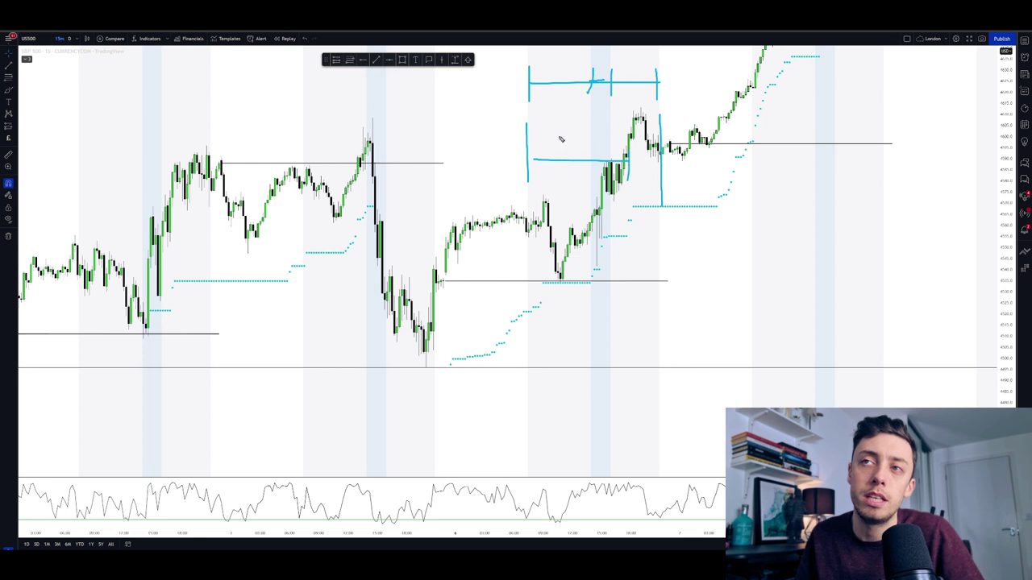
{"action": "left_click_drag", "start_coordinate": [537, 146], "coordinate": [537, 175]}
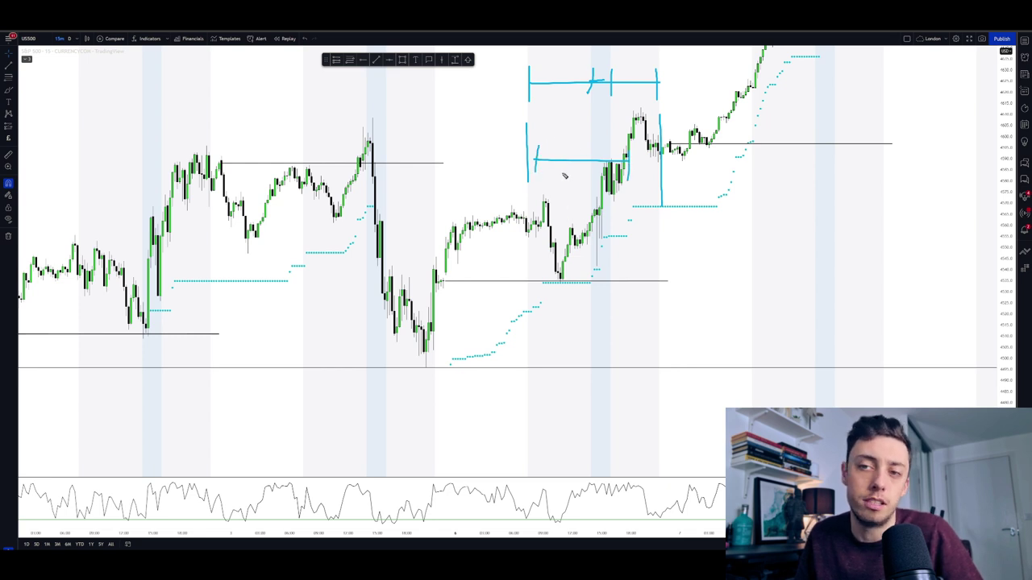
{"action": "mouse_move", "coordinate": [454, 219]}
{"action": "left_mouse_down"}
{"action": "mouse_move", "coordinate": [486, 237]}
{"action": "mouse_move", "coordinate": [510, 215]}
{"action": "left_mouse_up"}
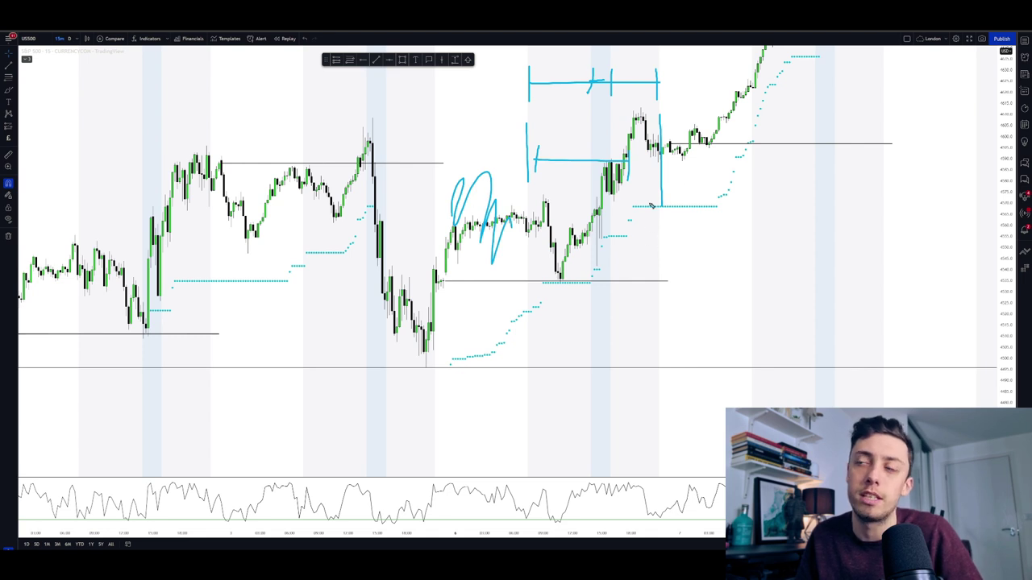
{"action": "key", "text": "Escape"}
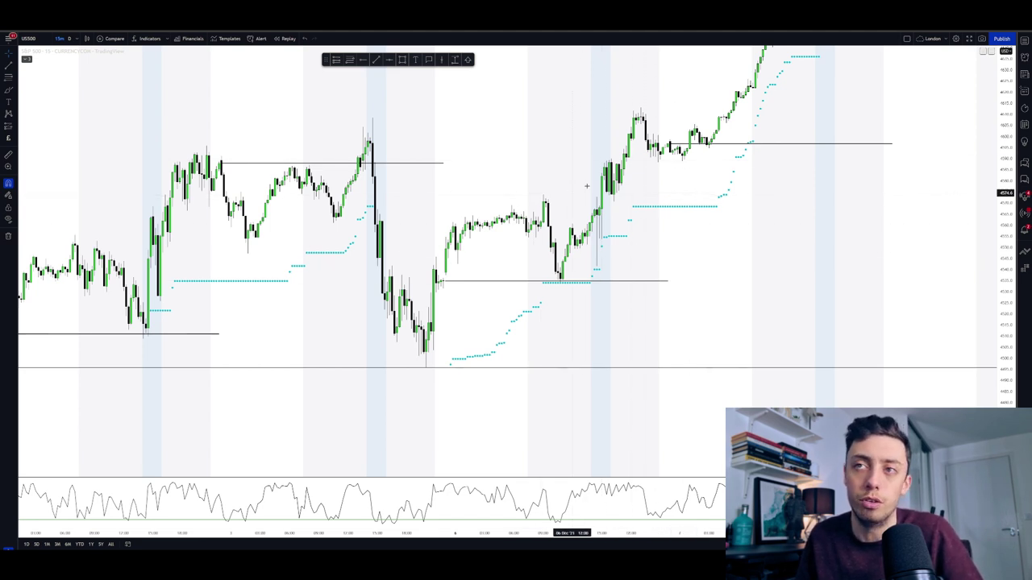
Step: Place a long position on the 7 December 2021 14:15 candle, with its entry at about 4647
{"action": "scroll", "coordinate": [702, 237], "scroll_direction": "right", "scroll_amount": 5}
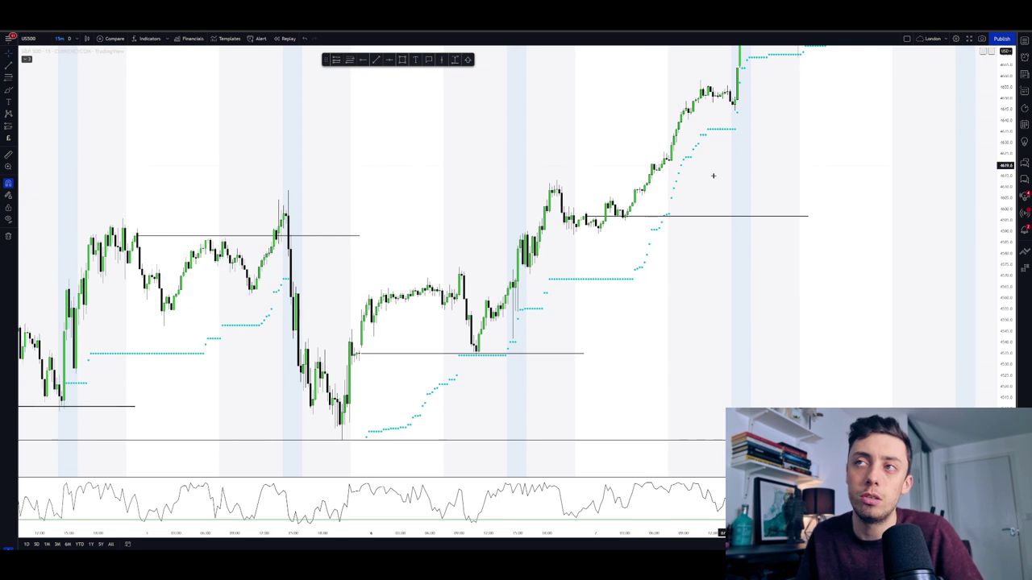
{"action": "scroll", "coordinate": [701, 179], "scroll_direction": "right", "scroll_amount": 5}
{"action": "left_click_drag", "start_coordinate": [688, 198], "coordinate": [686, 167]}
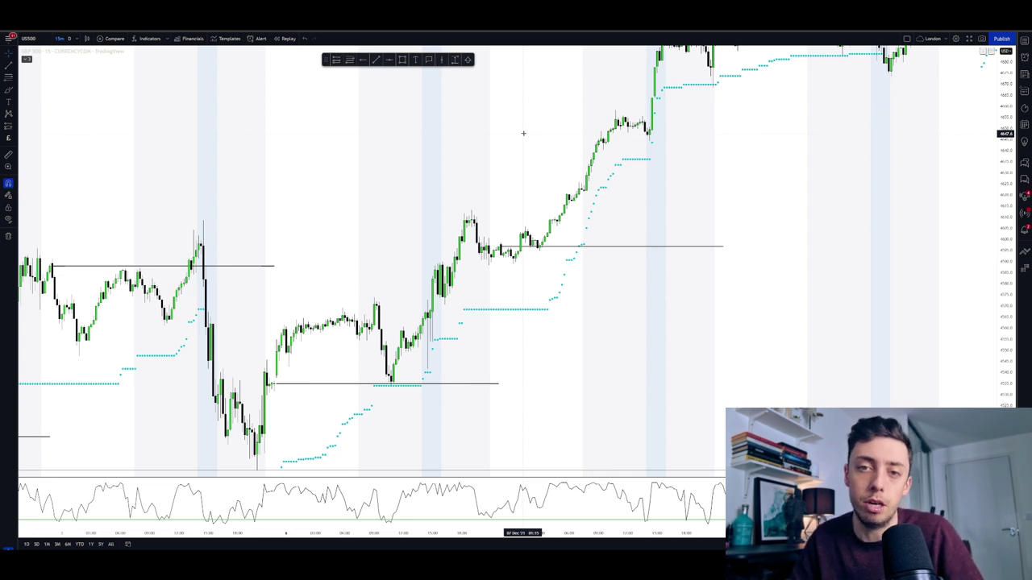
{"action": "left_click_drag", "start_coordinate": [523, 133], "coordinate": [438, 142]}
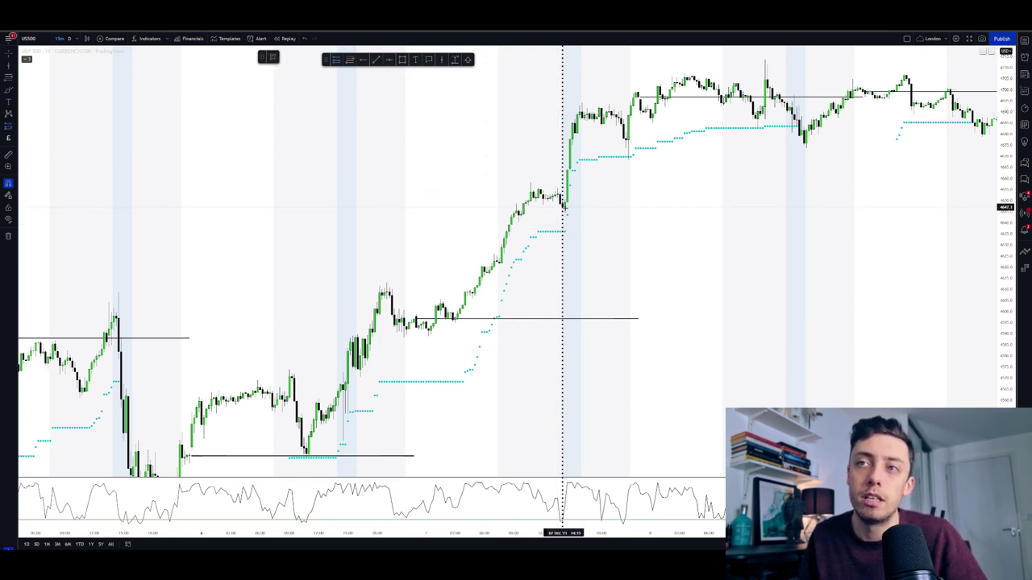
{"action": "left_click", "coordinate": [563, 207]}
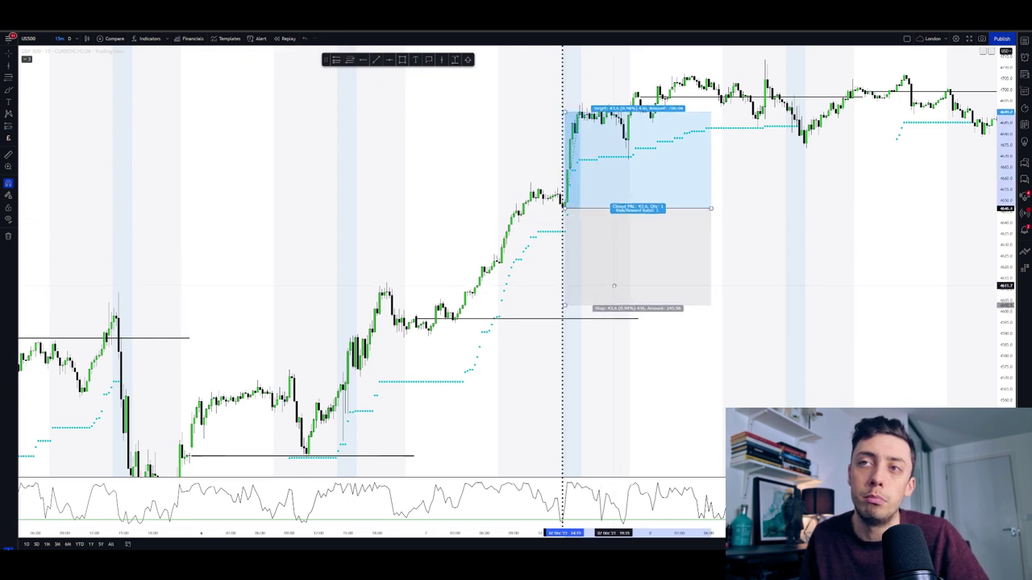
{"action": "key", "text": "Escape"}
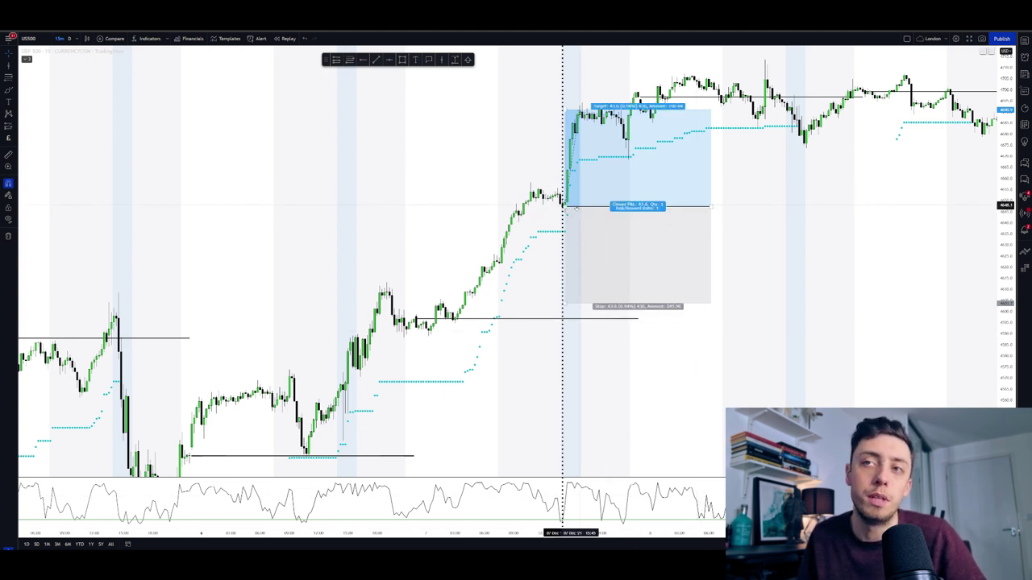
Step: Raise the long position's stop level to about the Supertrend dots just beneath the entry
{"action": "double_click", "coordinate": [562, 307]}
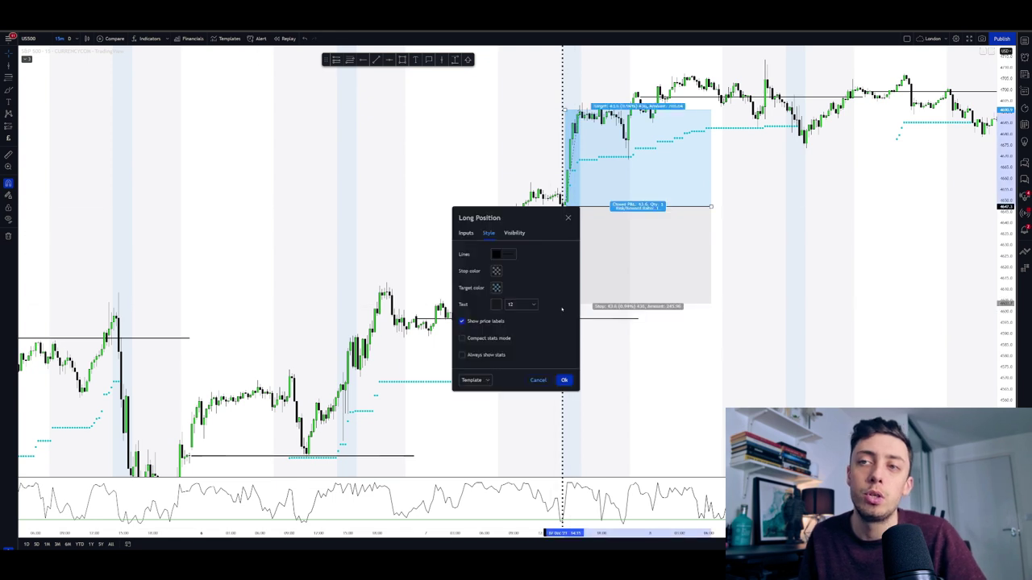
{"action": "left_click", "coordinate": [567, 217]}
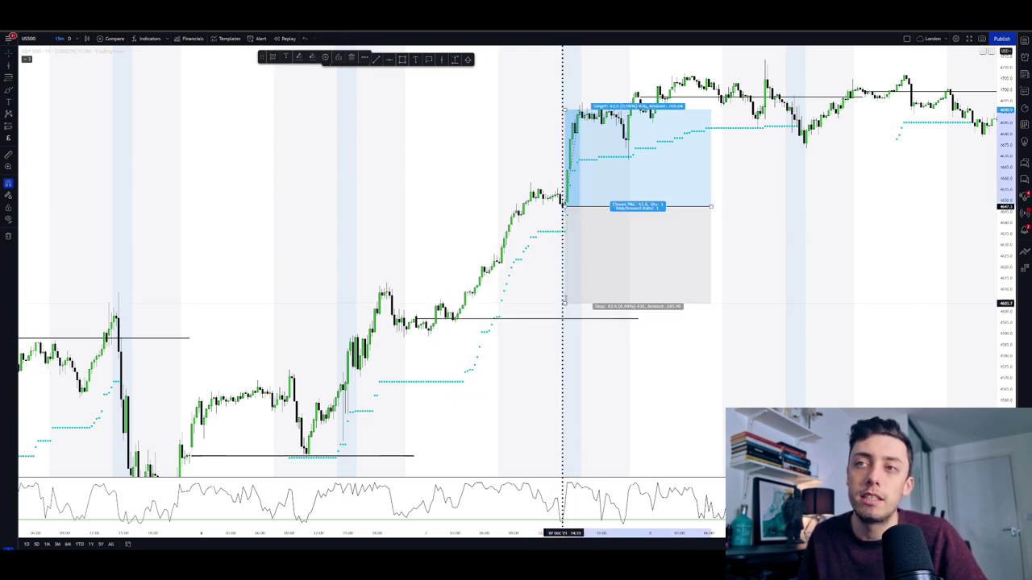
{"action": "left_click_drag", "start_coordinate": [565, 307], "coordinate": [569, 233]}
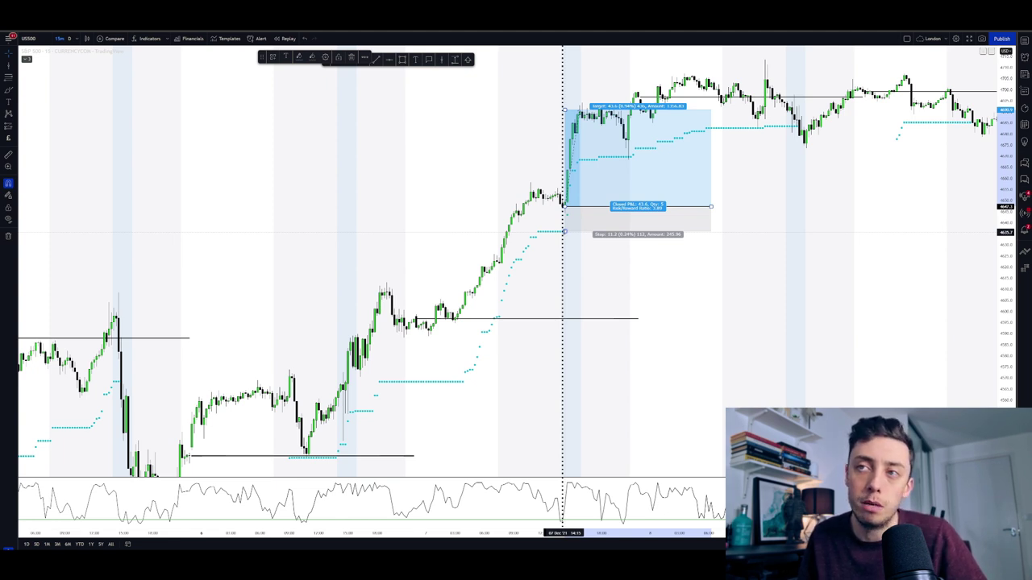
{"action": "mouse_move", "coordinate": [565, 232]}
{"action": "left_mouse_down"}
{"action": "mouse_move", "coordinate": [564, 213]}
{"action": "mouse_move", "coordinate": [562, 230]}
{"action": "left_mouse_up"}
Step: Set the long position's stop level to 100 ticks and its profit level to 500 ticks
{"action": "double_click", "coordinate": [562, 230]}
{"action": "left_click", "coordinate": [466, 233]}
{"action": "left_click", "coordinate": [456, 279]}
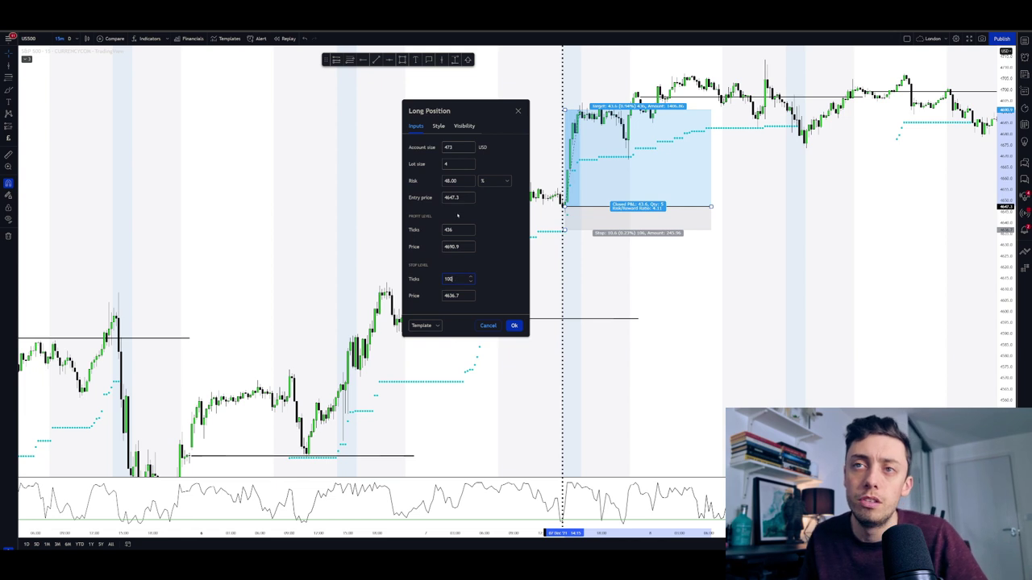
{"action": "left_click", "coordinate": [456, 230]}
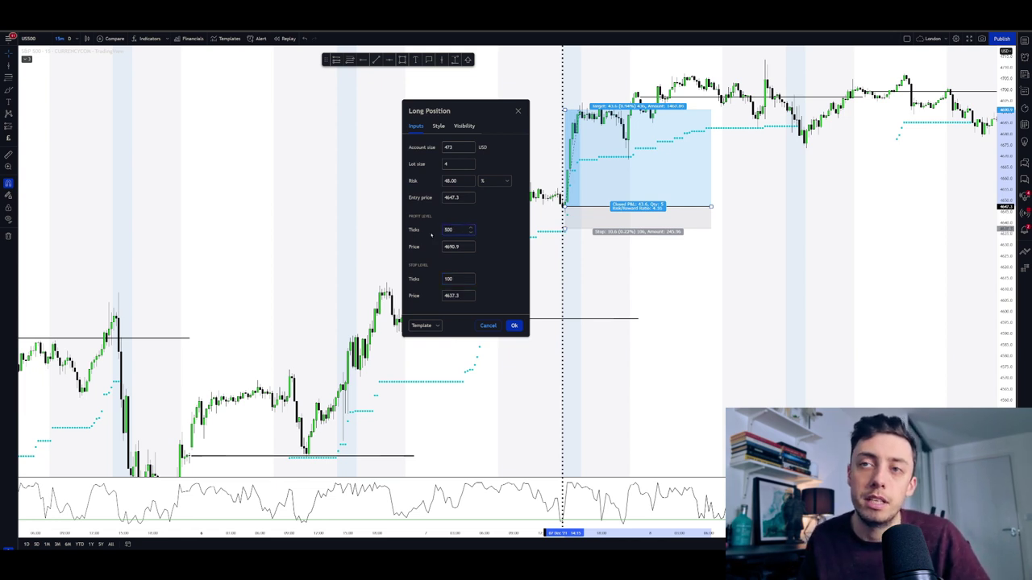
{"action": "left_click", "coordinate": [496, 253]}
{"action": "left_click", "coordinate": [513, 325]}
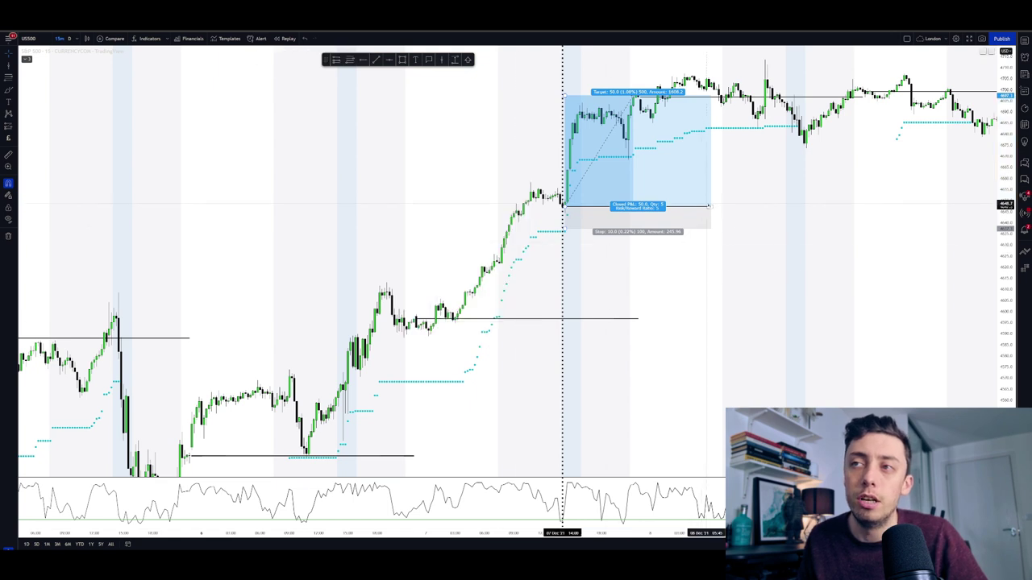
Step: Shorten the long position so it ends at the candle where price reaches the profit target
{"action": "left_click_drag", "start_coordinate": [711, 206], "coordinate": [633, 207]}
{"action": "left_click", "coordinate": [658, 212]}
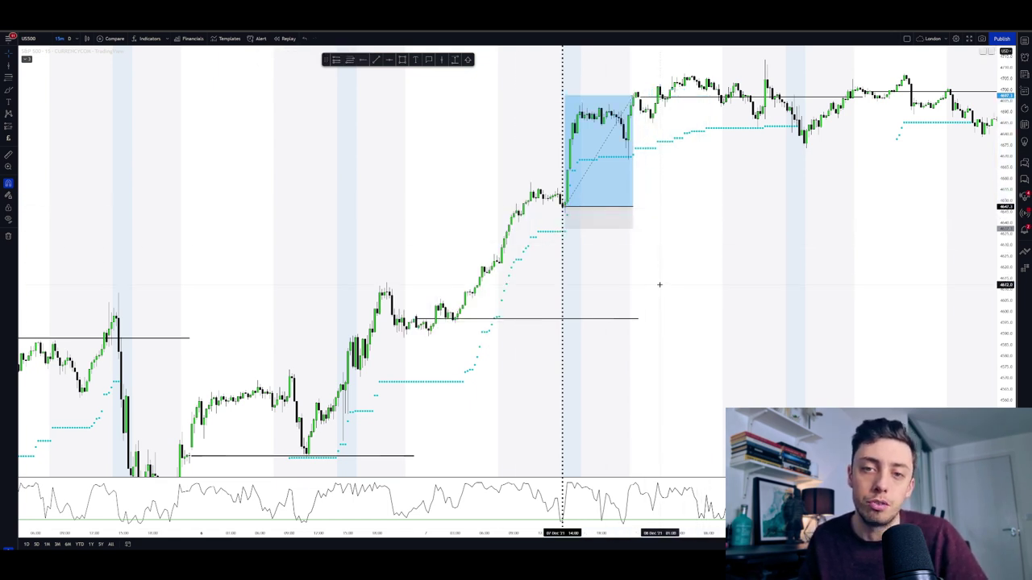
{"action": "left_click", "coordinate": [598, 190]}
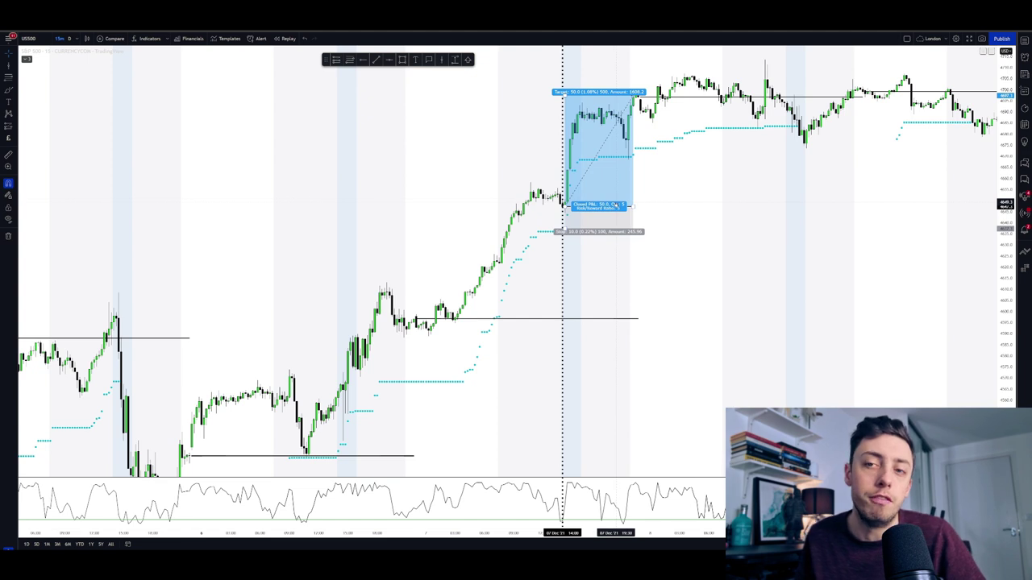
Step: Copy the long position onto the 6 December 2021 low, with its entry at about 4539 just above the horizontal support line
{"action": "left_click", "coordinate": [681, 191]}
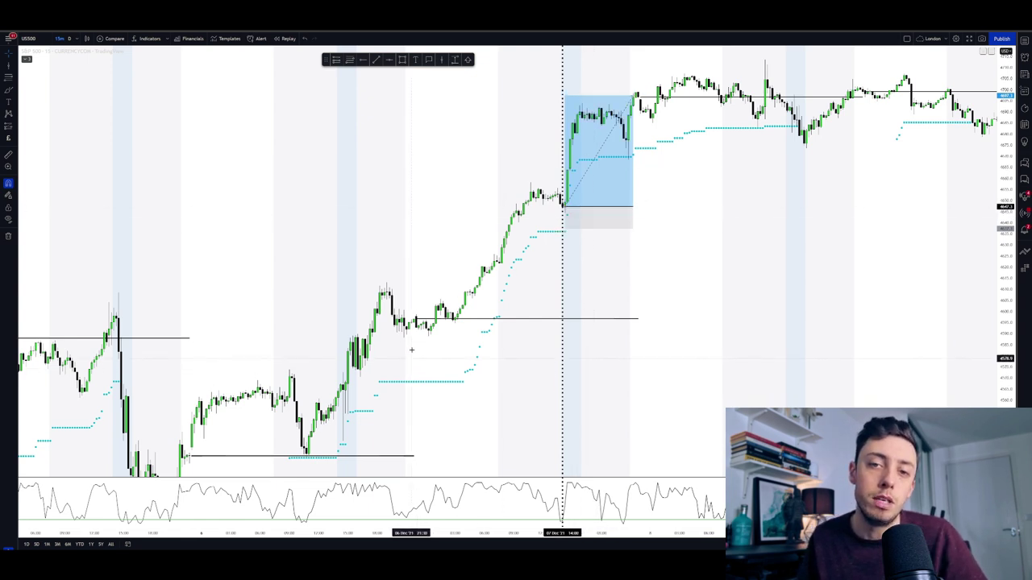
{"action": "left_click_drag", "start_coordinate": [411, 341], "coordinate": [400, 220]}
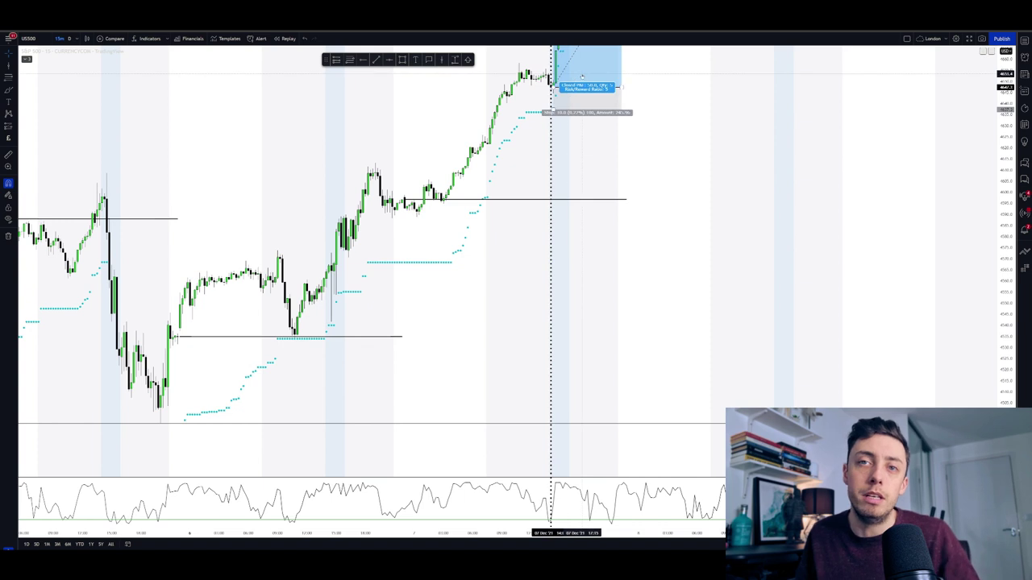
{"action": "left_click_drag", "start_coordinate": [582, 75], "coordinate": [324, 314]}
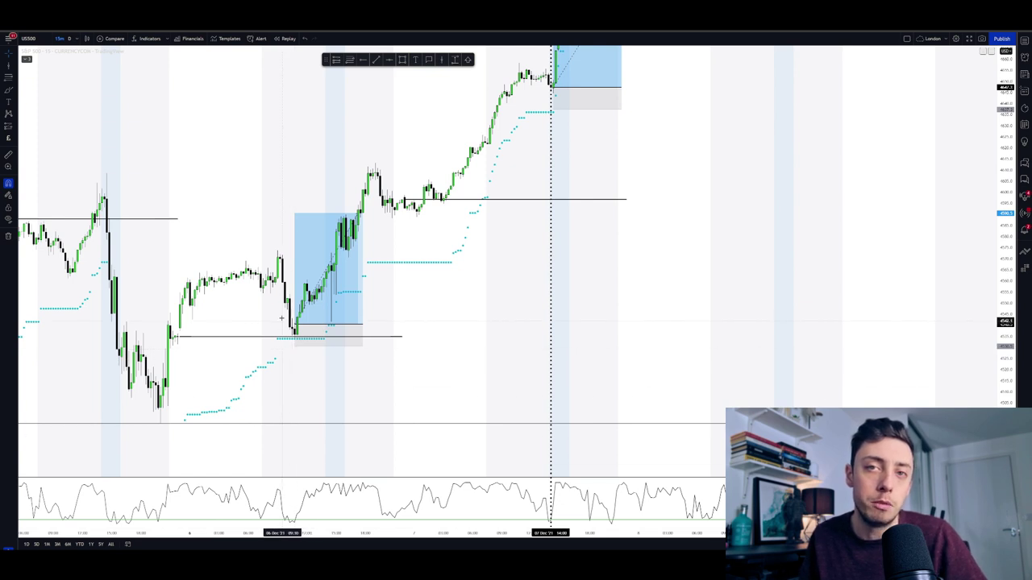
{"action": "left_click", "coordinate": [324, 312]}
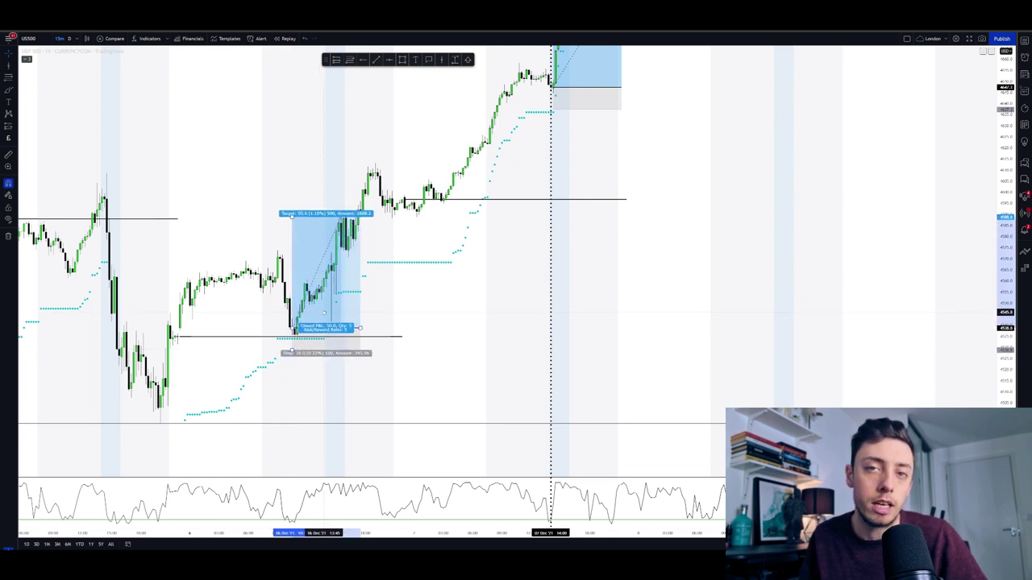
{"action": "left_click", "coordinate": [310, 361]}
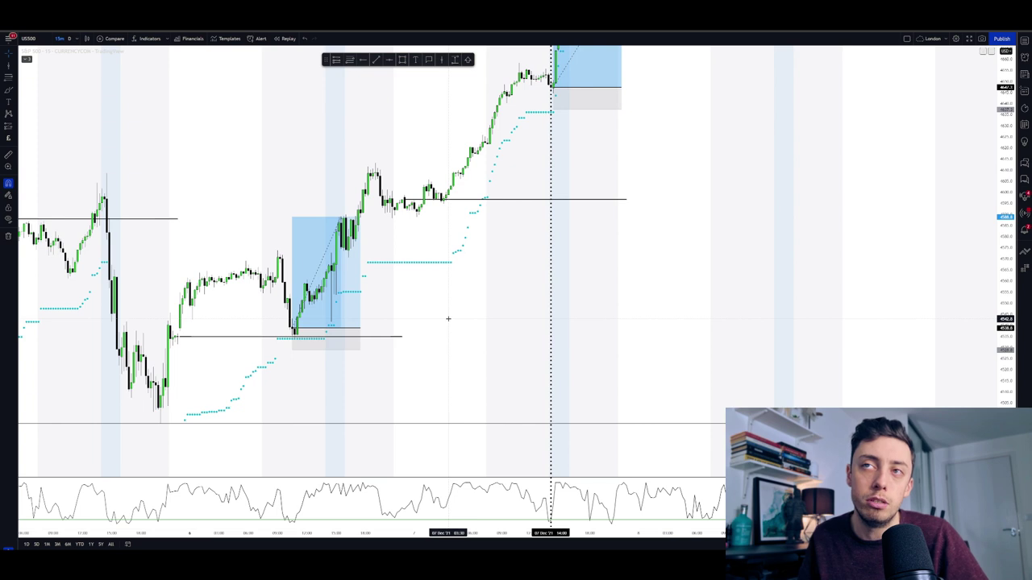
{"action": "left_click_drag", "start_coordinate": [436, 291], "coordinate": [415, 209]}
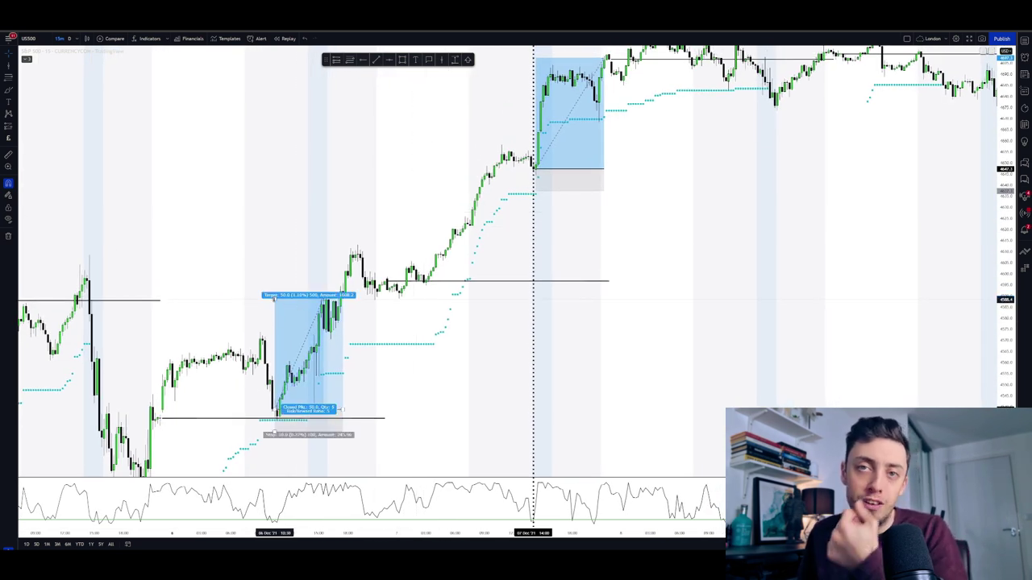
{"action": "mouse_move", "coordinate": [274, 298]}
{"action": "left_mouse_down"}
{"action": "mouse_move", "coordinate": [274, 68]}
{"action": "mouse_move", "coordinate": [278, 299]}
{"action": "left_mouse_up"}
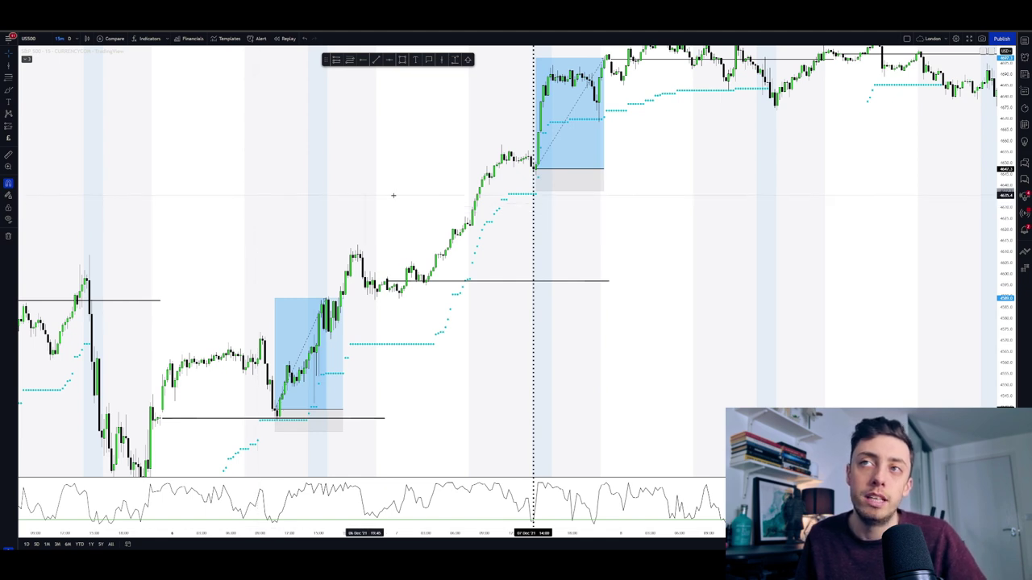
Step: Switch to the Excel Stats Tab and widen its window to review the monthly P&L and trades beside the Equity and Win / Loss % charts
{"action": "left_click_drag", "start_coordinate": [533, 168], "coordinate": [597, 169]}
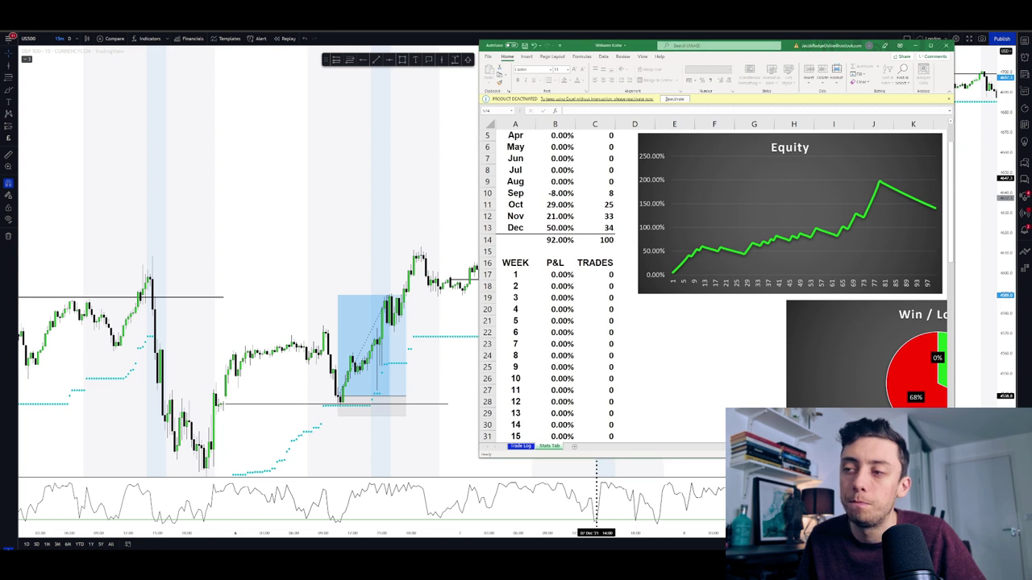
{"action": "scroll", "coordinate": [832, 398], "scroll_direction": "right", "scroll_amount": 4}
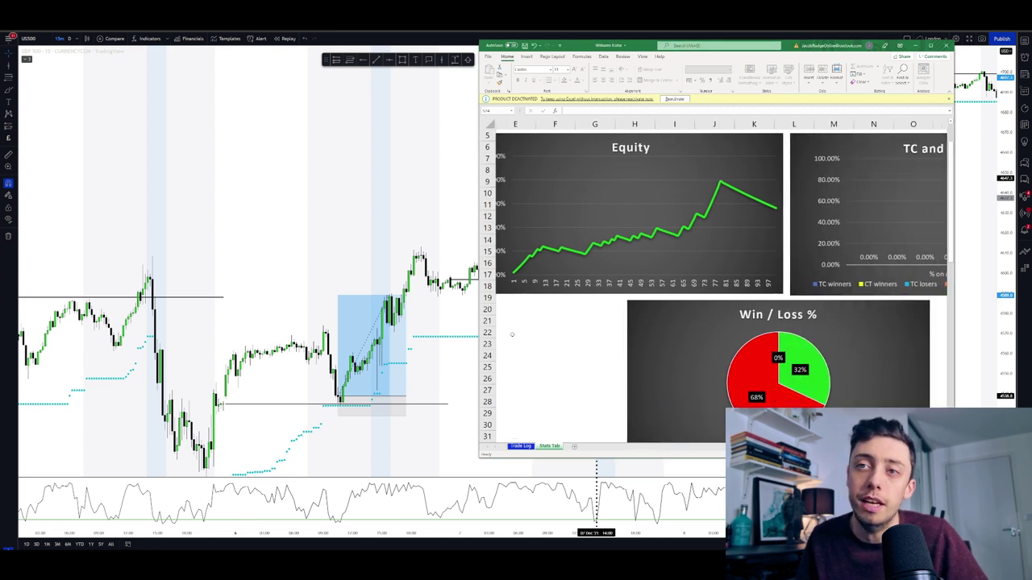
{"action": "left_click_drag", "start_coordinate": [480, 319], "coordinate": [340, 319]}
{"action": "scroll", "coordinate": [644, 282], "scroll_direction": "left", "scroll_amount": 4}
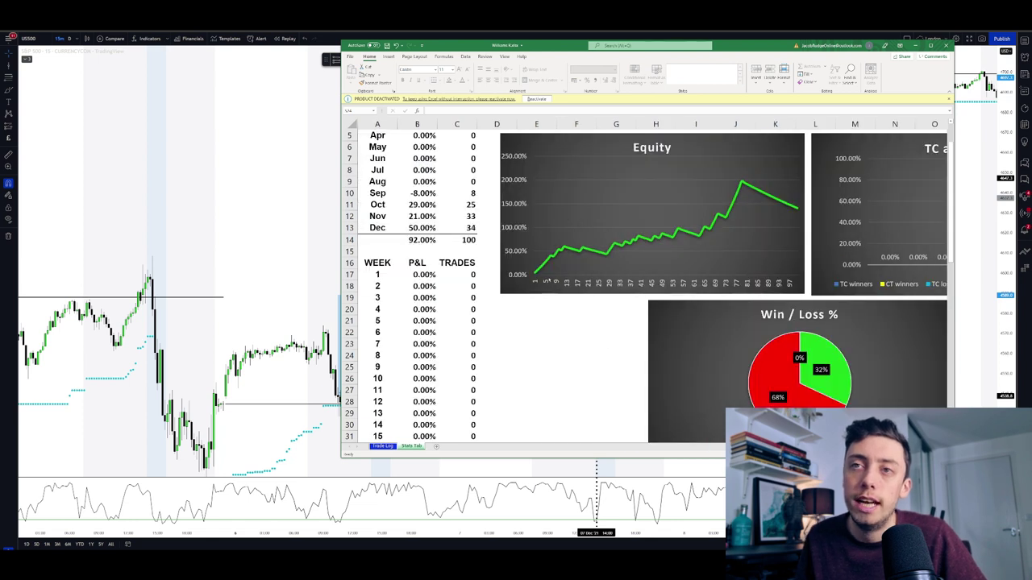